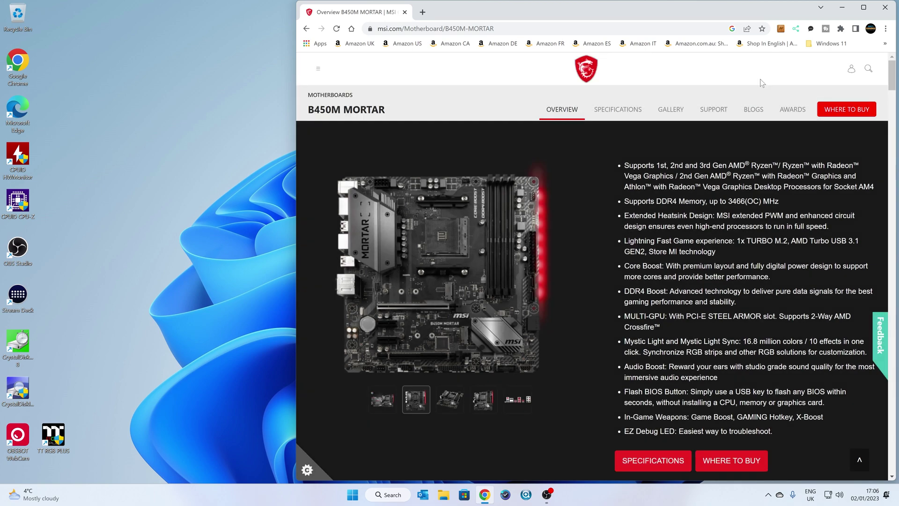
- Open the support pages for the B450M MORTAR motherboard and check its CPU compatibility list
key(super+Up)
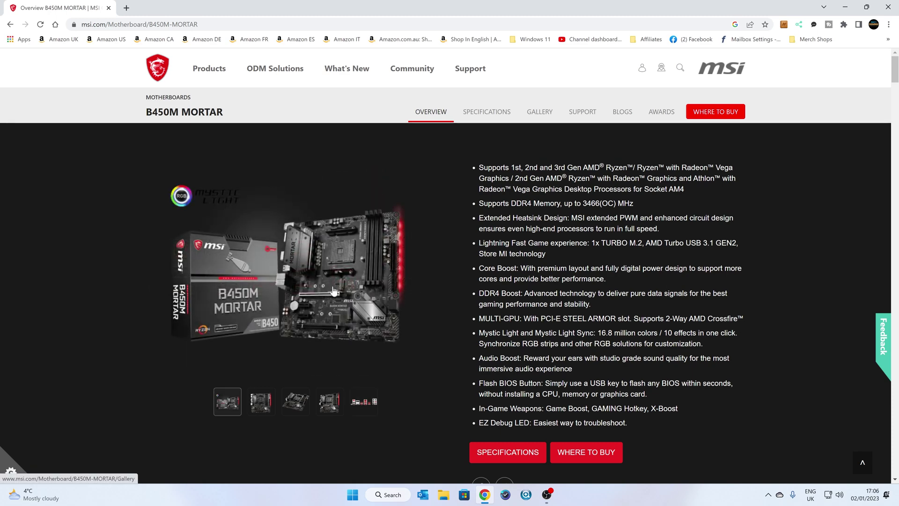
click(575, 118)
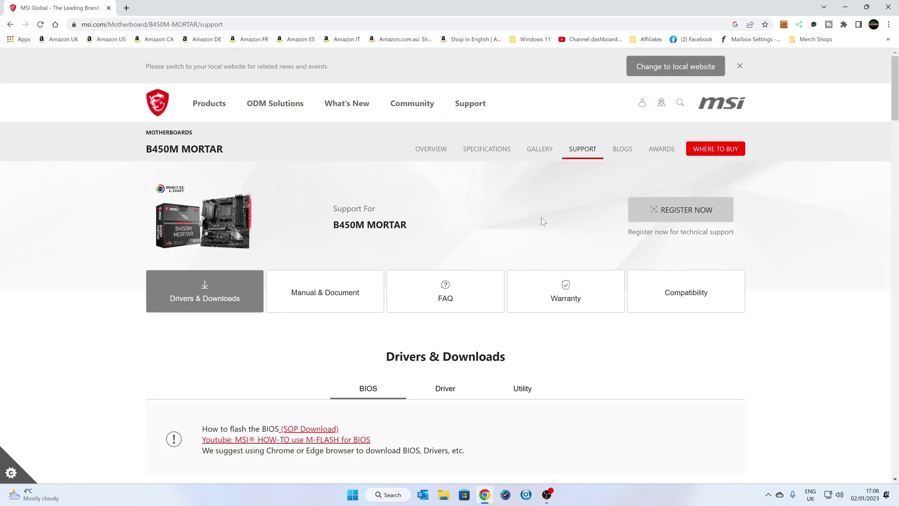
click(672, 299)
scroll(558, 310, down, 5)
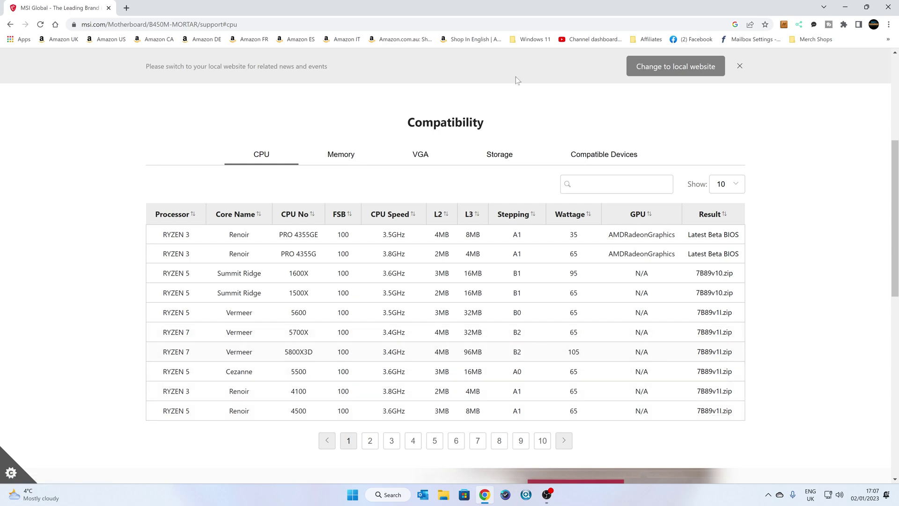
scroll(103, 190, up, 4)
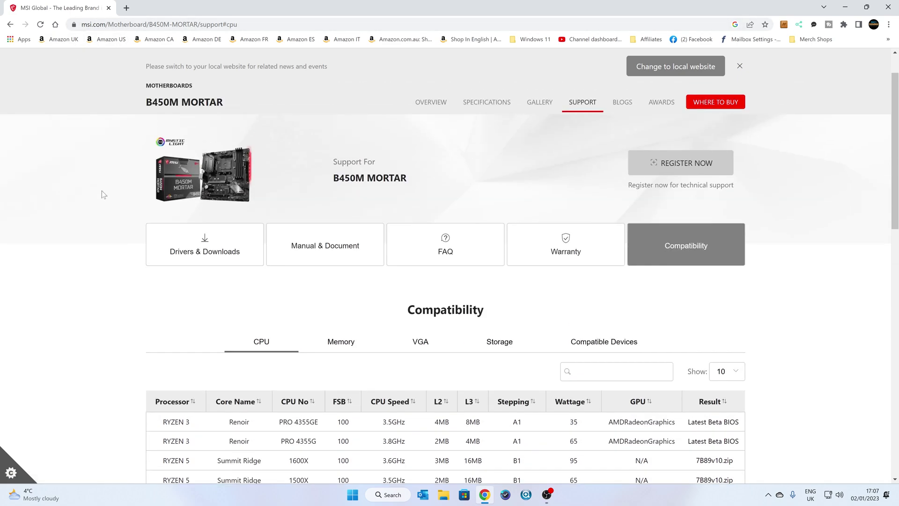
- Download AMI BIOS version 7B89v1I from the board's Drivers & Downloads section and save 7B89v1I.zip to the desktop
click(222, 253)
scroll(329, 283, down, 2)
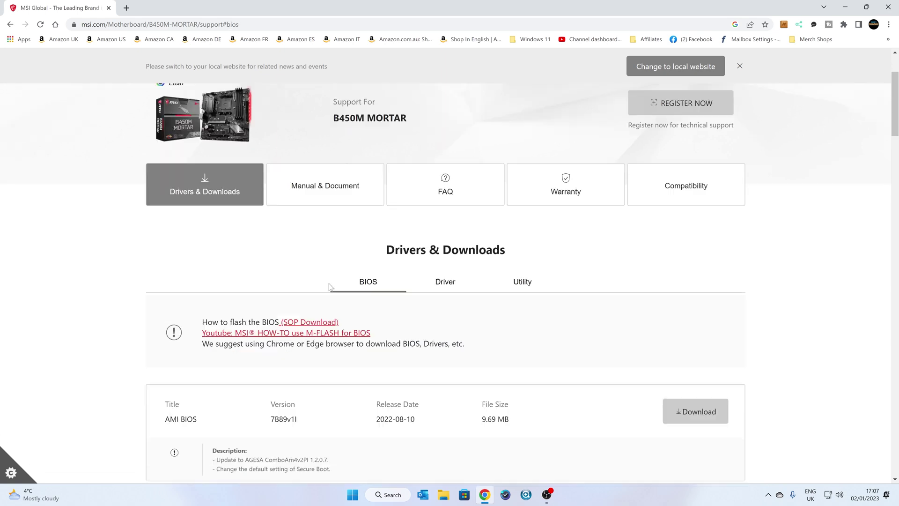
scroll(436, 318, down, 3)
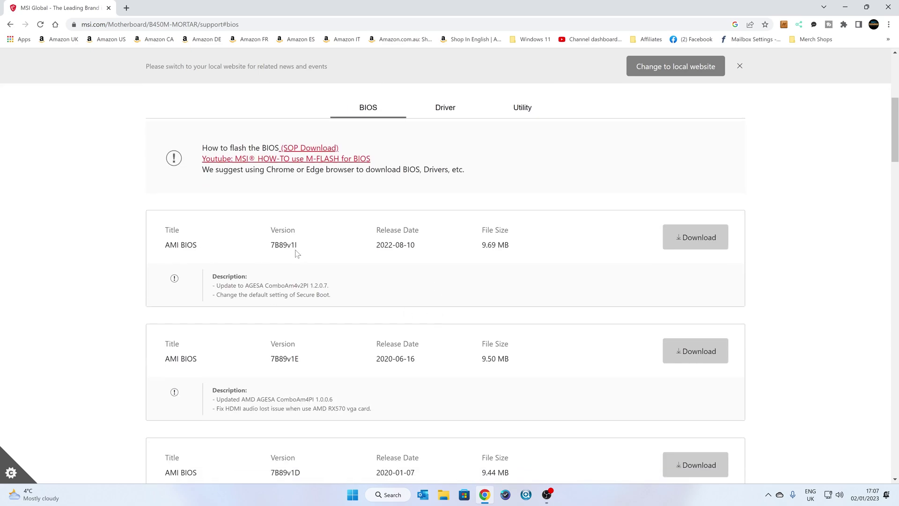
scroll(310, 326, down, 1)
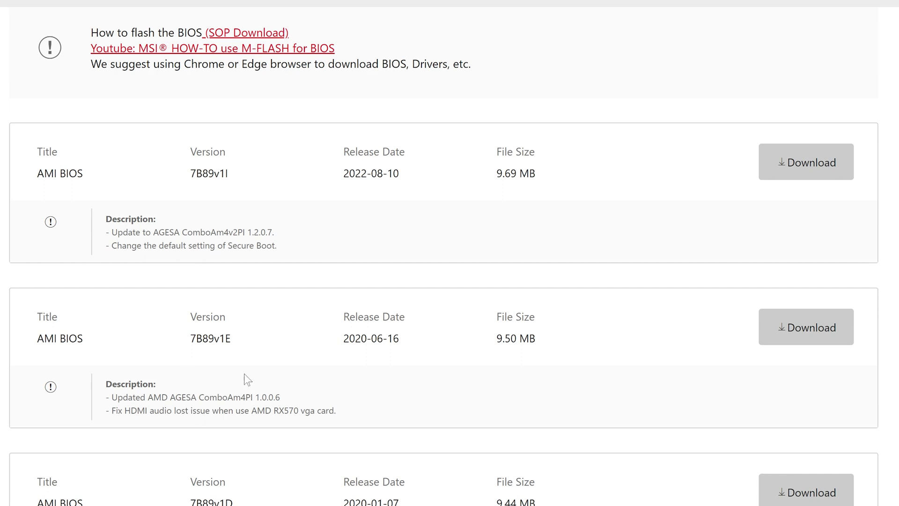
click(805, 172)
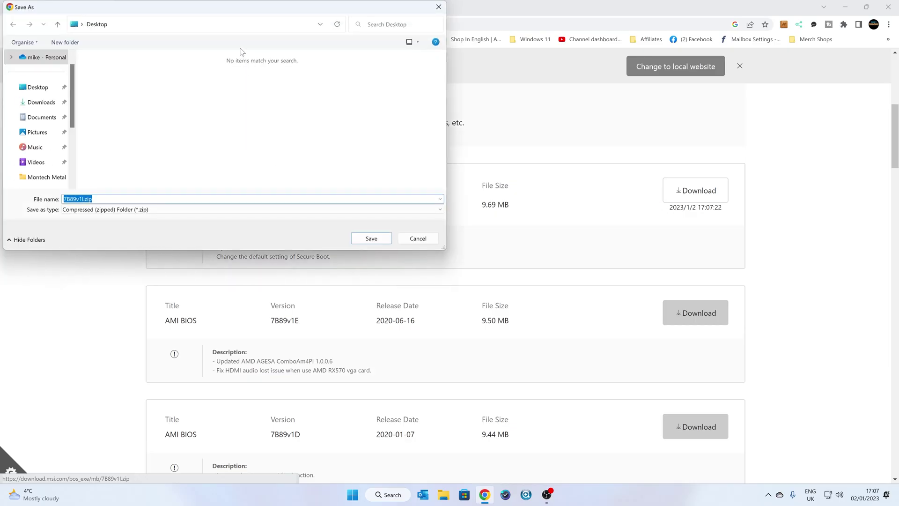
drag(227, 11, 369, 44)
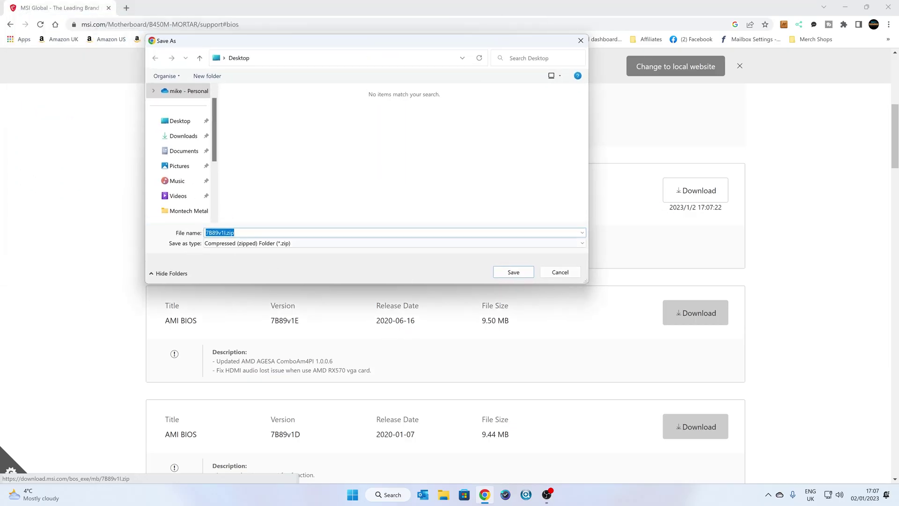
click(512, 276)
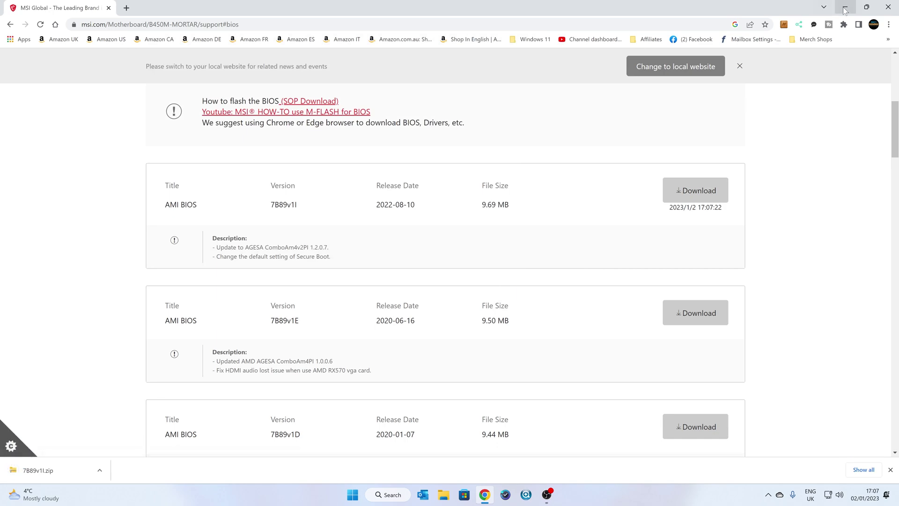
- Extract the downloaded 7B89v1I.zip archive into a 7B89v1I folder on the desktop
click(845, 8)
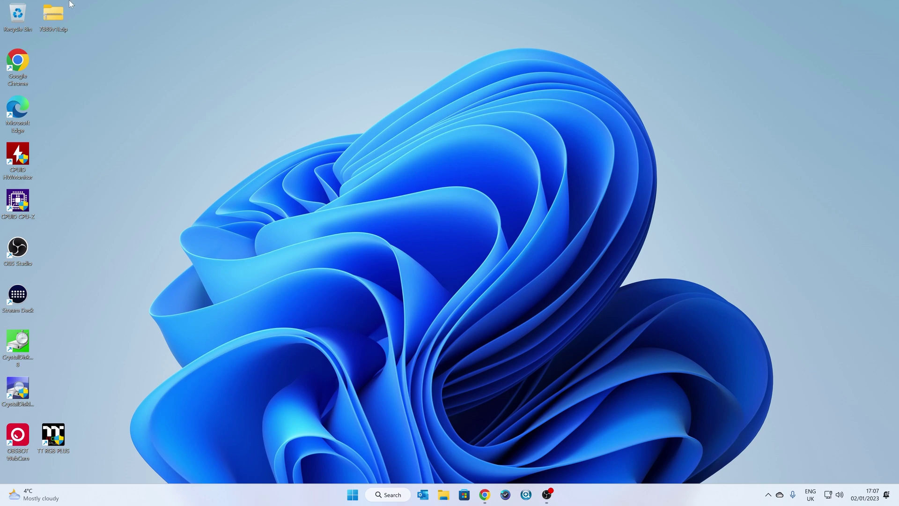
right_click(54, 18)
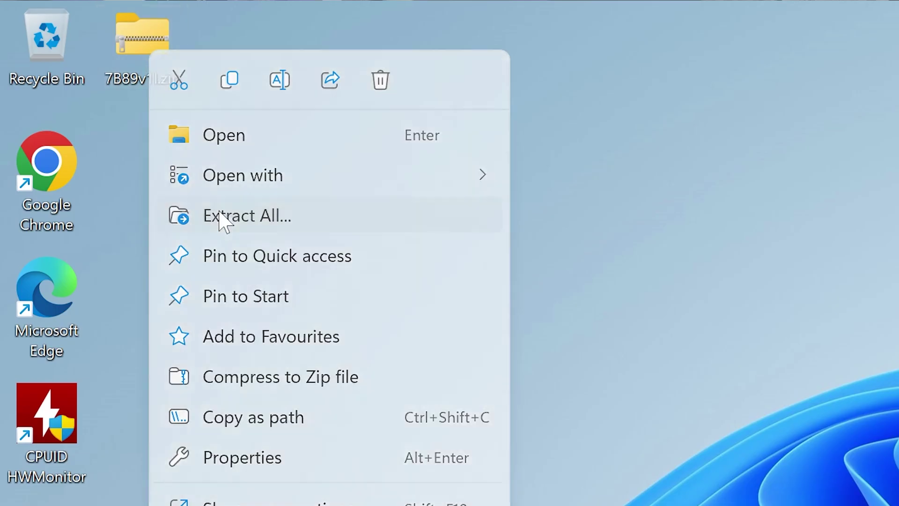
click(221, 215)
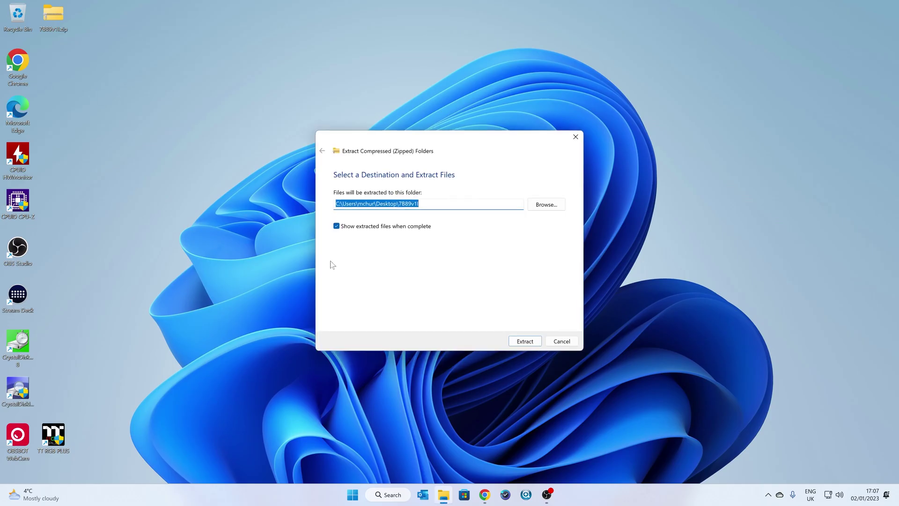
click(520, 341)
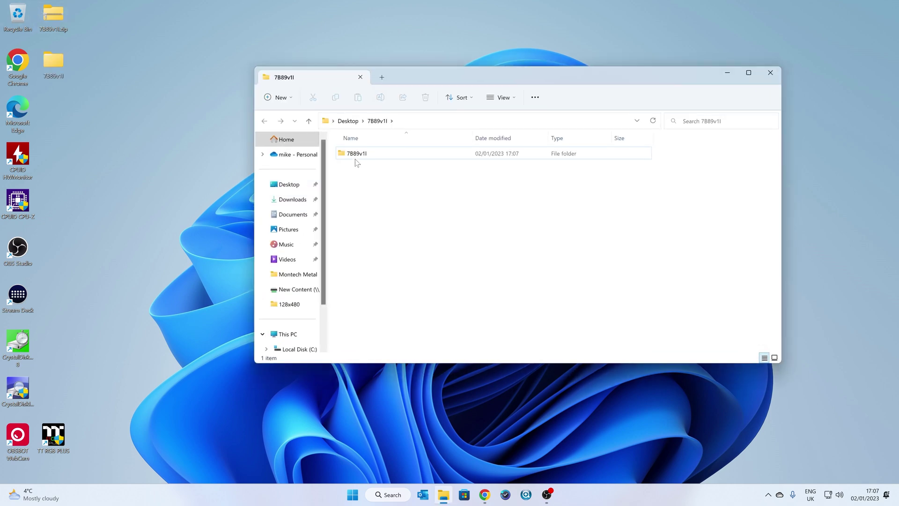
- Go into the nested 7B89v1I folder and read the release notes in 7B89v1x.txt
double_click(396, 154)
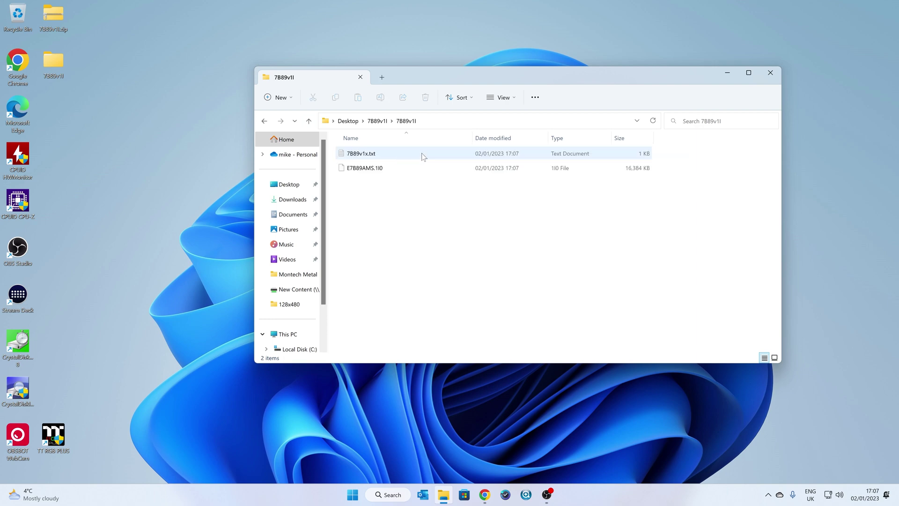
double_click(392, 153)
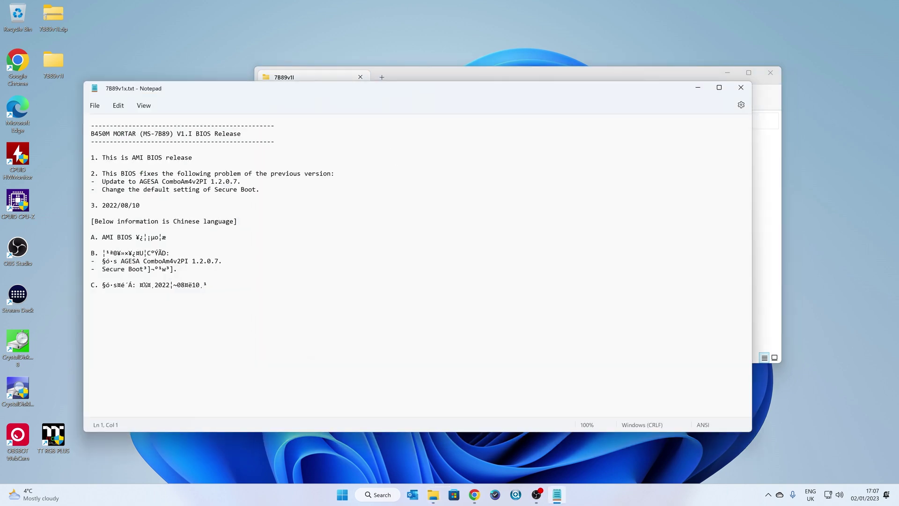
click(741, 89)
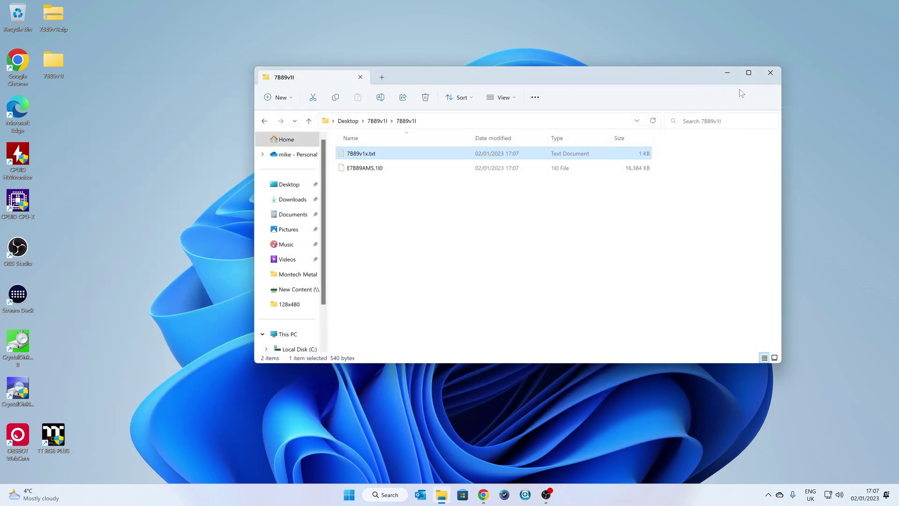
- Set the folder view options to show hidden files, folders and drives, with Hide extensions for known file types switched off
click(370, 170)
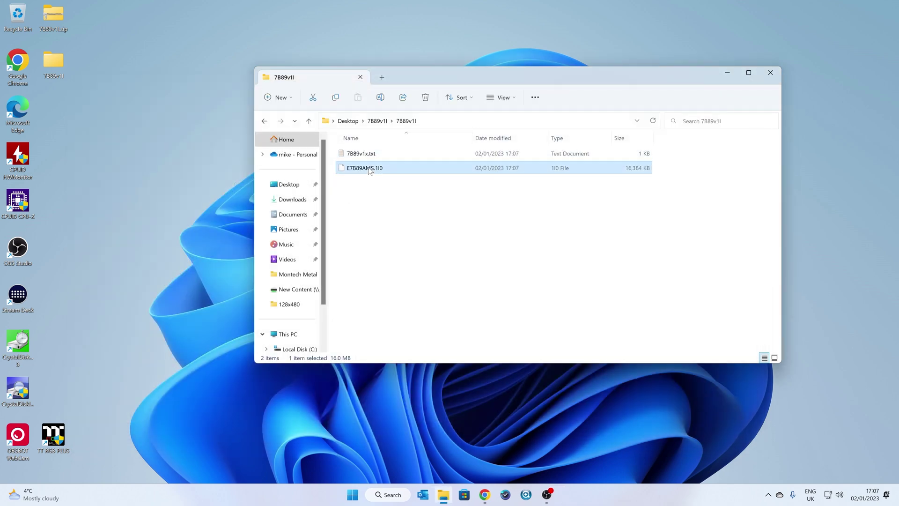
click(536, 99)
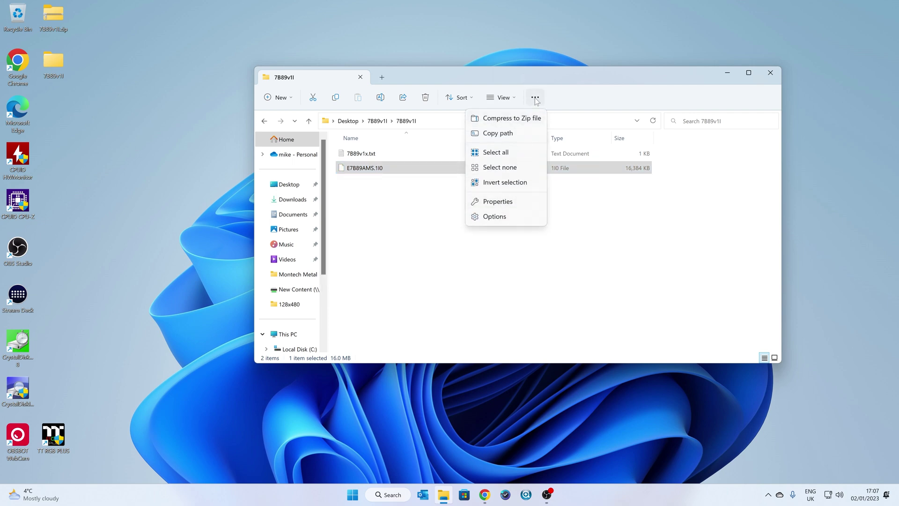
click(497, 220)
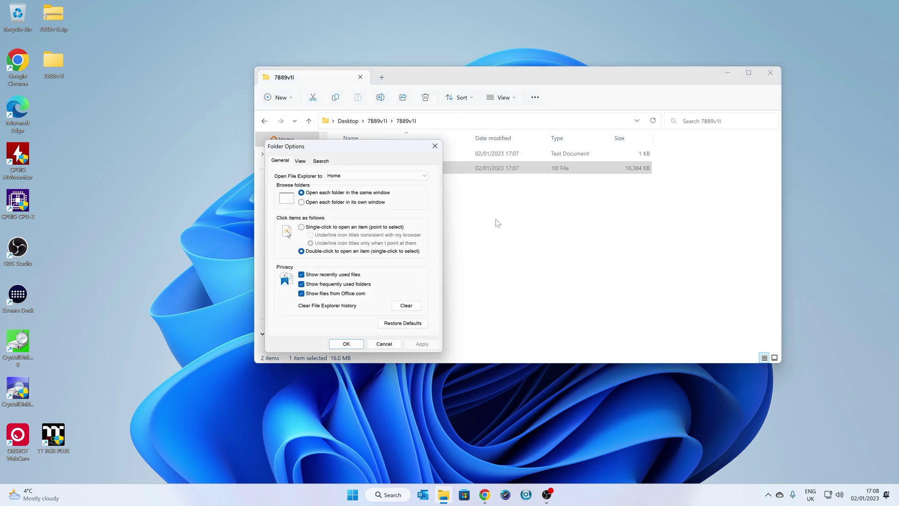
click(304, 162)
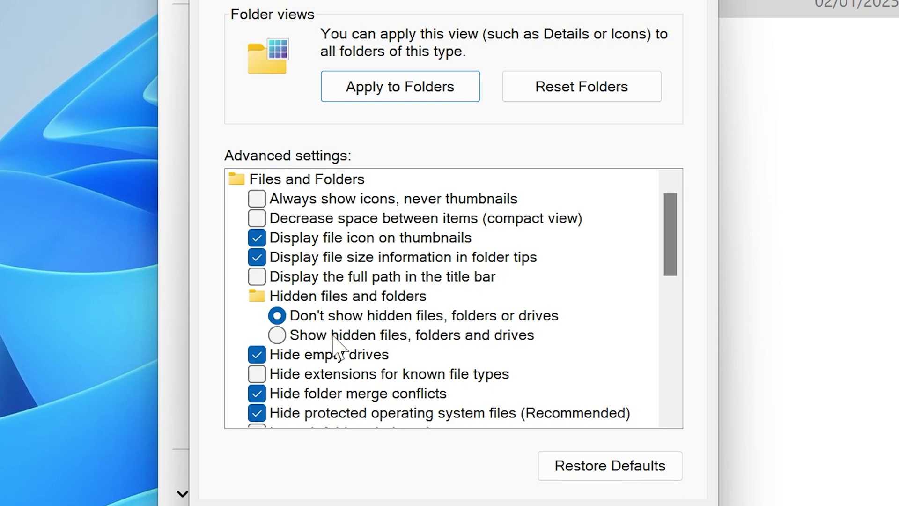
click(313, 281)
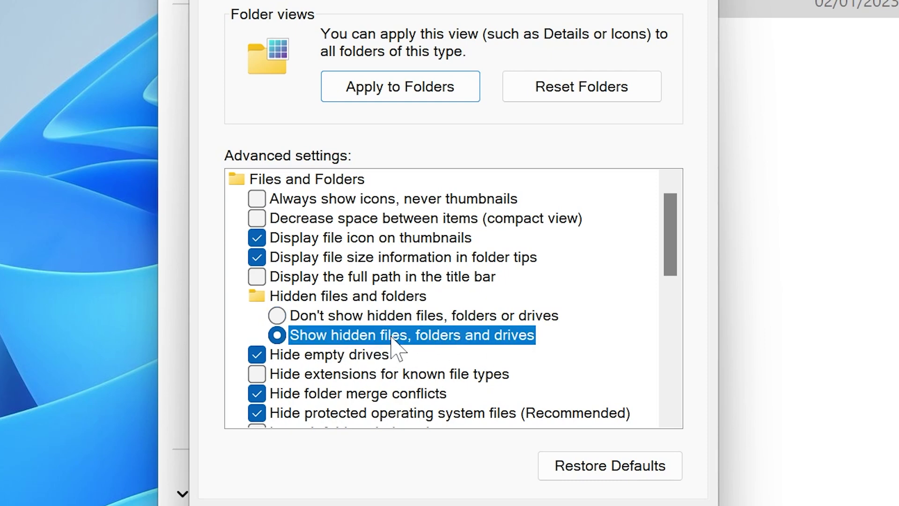
click(280, 374)
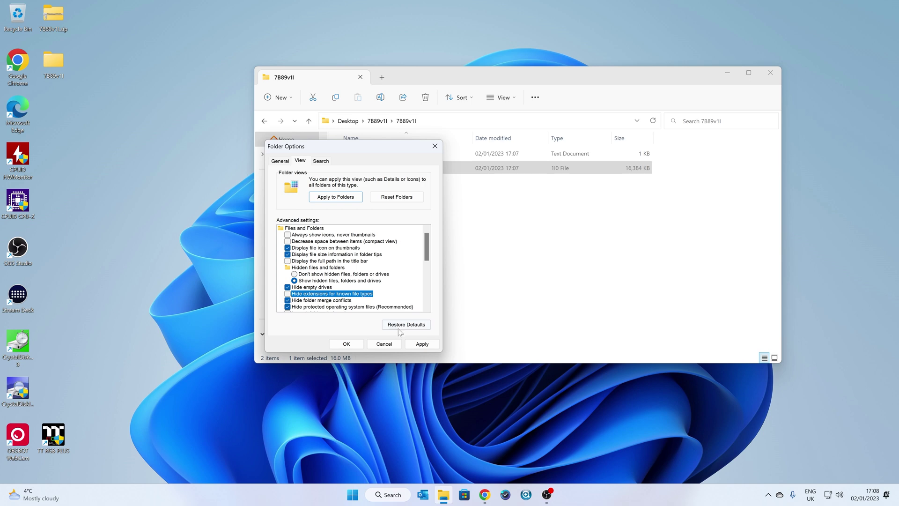
click(422, 344)
click(346, 343)
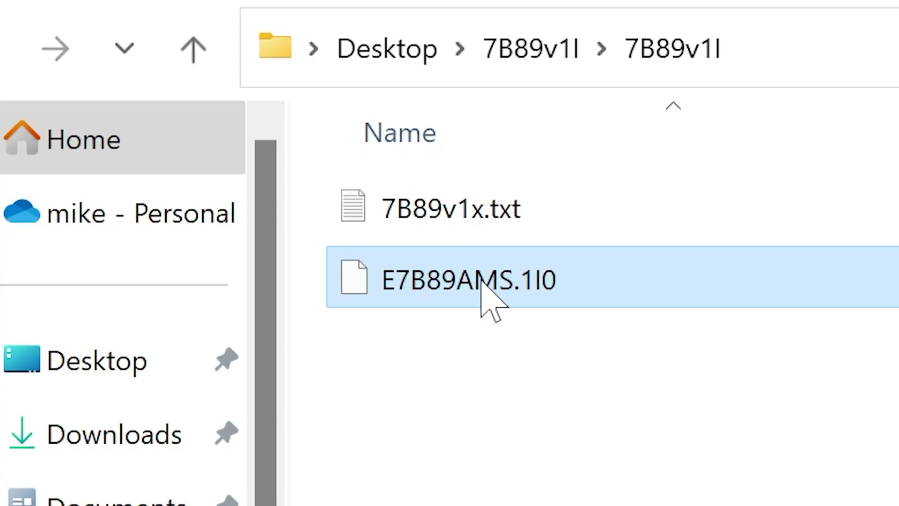
- Rename the BIOS file E7B89AMS.1I0 to msi.rom, accepting the change of file extension
key(F2)
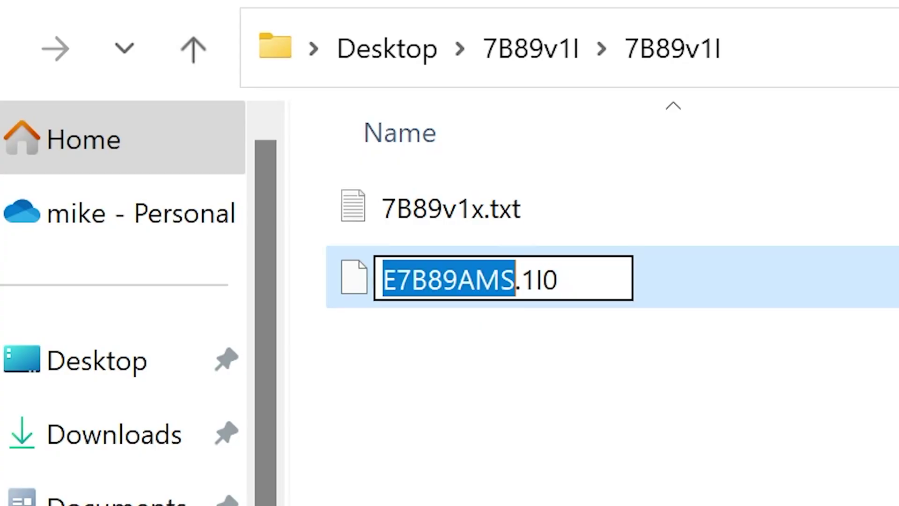
text(msi.ro)
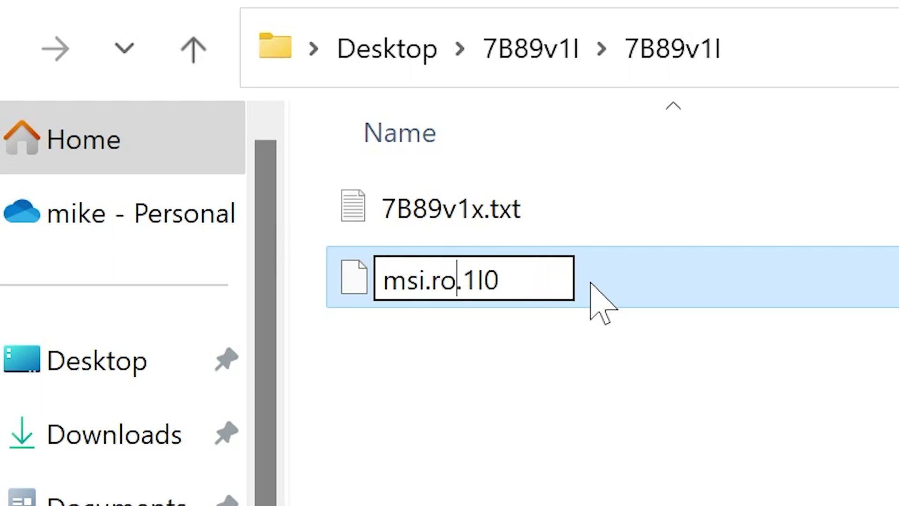
text(m)
key(Delete)
key(Delete)
key(Delete)
key(Delete)
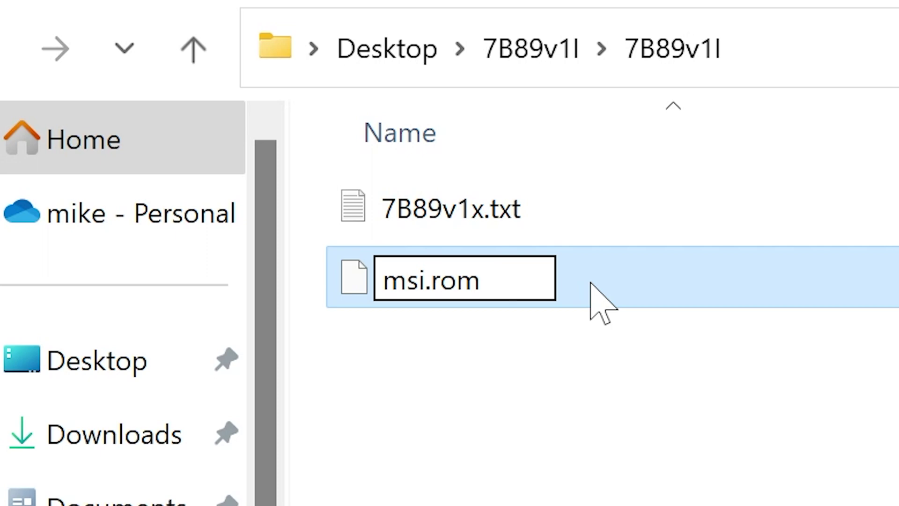
key(Return)
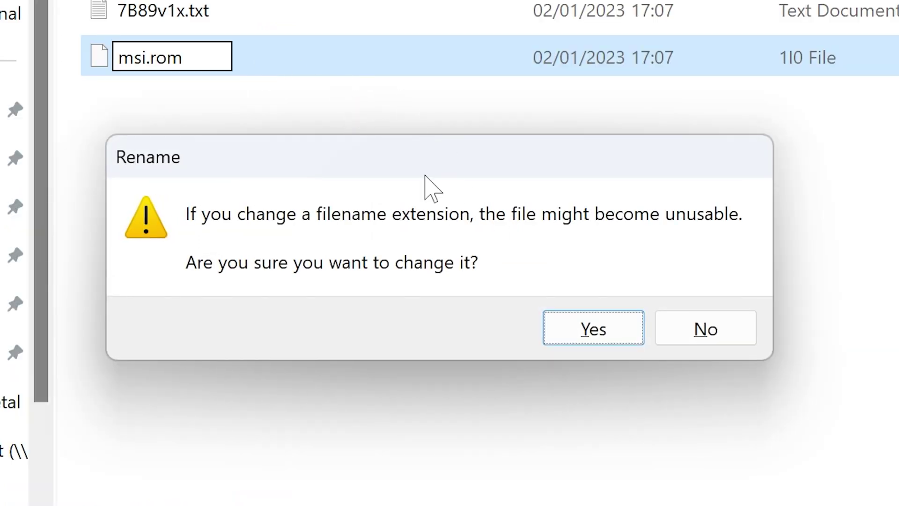
click(582, 329)
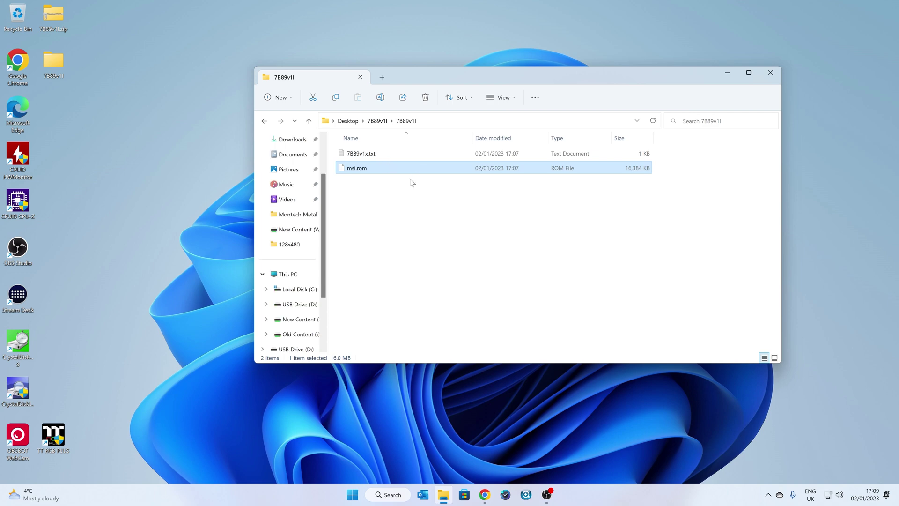
- Permanently delete the old msi.rom file from USB Drive (D:)
scroll(281, 286, down, 1)
click(285, 321)
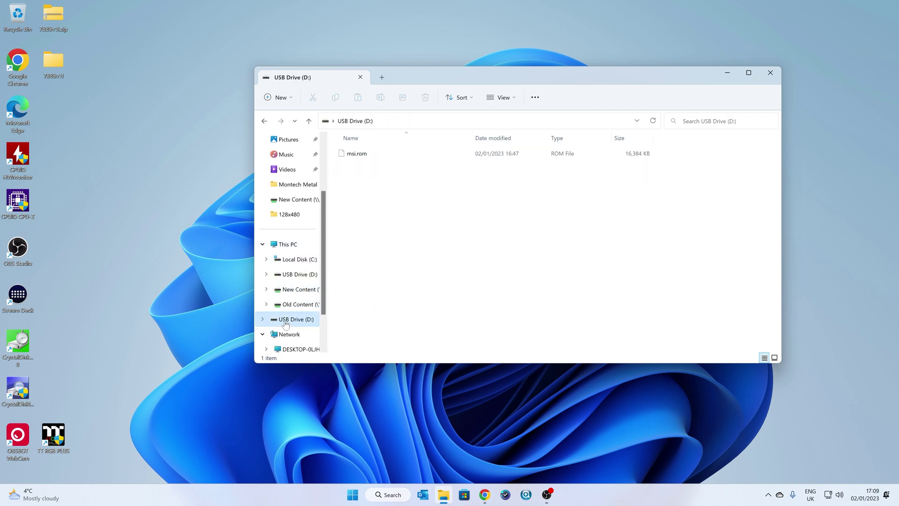
click(354, 155)
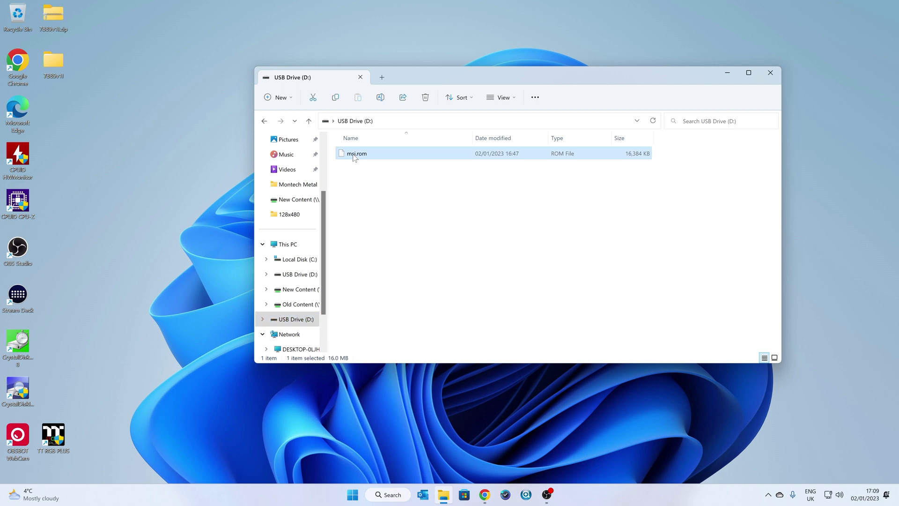
key(Delete)
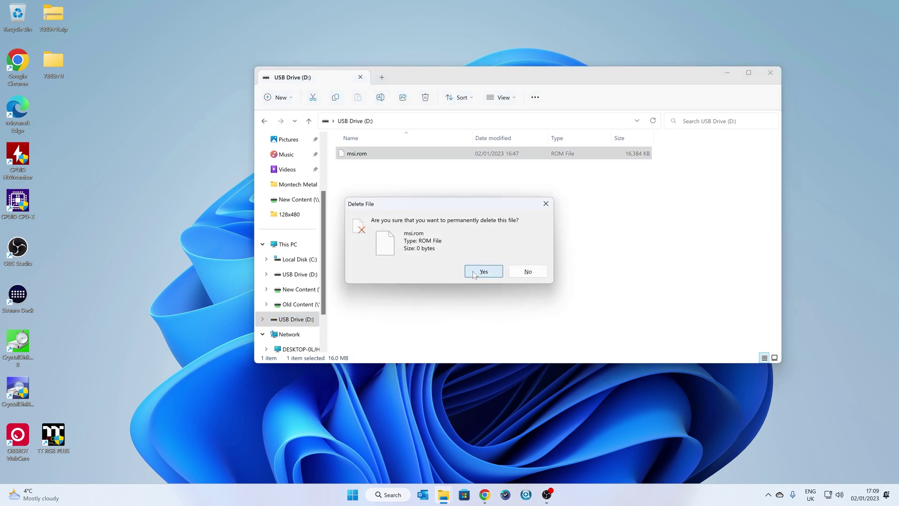
click(475, 273)
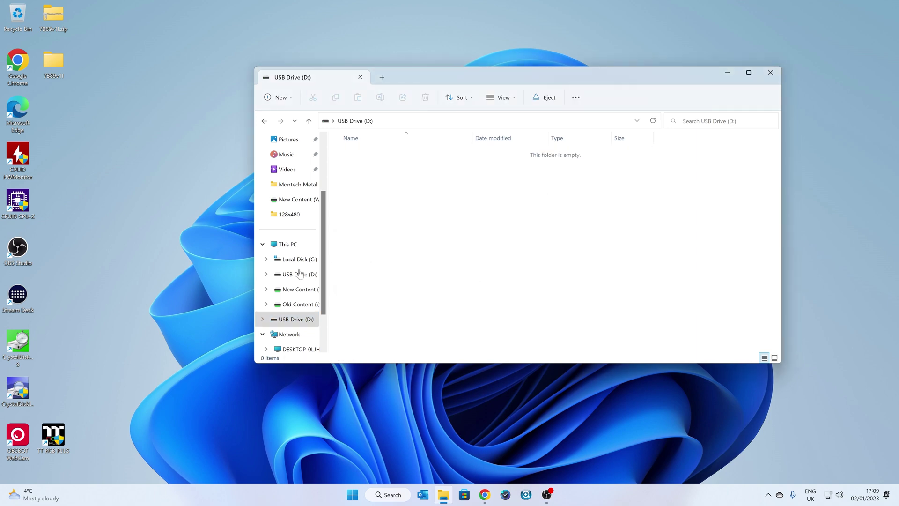
- Open the format settings for USB Drive (D:)
right_click(287, 323)
click(321, 232)
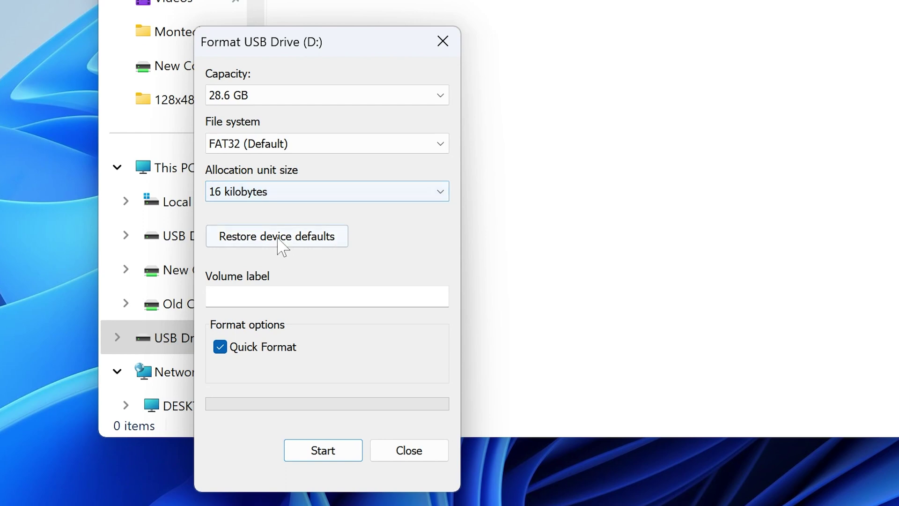
click(211, 296)
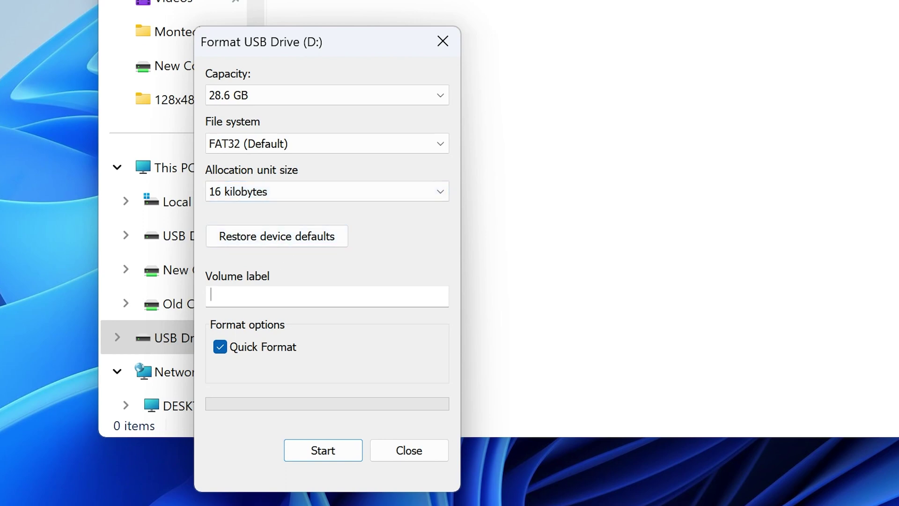
text(drive)
key(BackSpace)
key(BackSpace)
key(BackSpace)
key(BackSpace)
key(BackSpace)
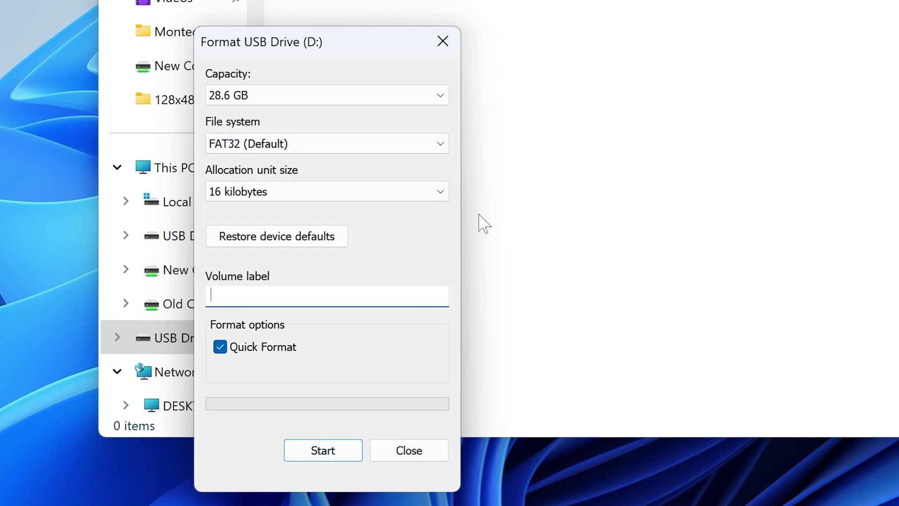
- Quick-format USB Drive (D:) as FAT32 with 16 kilobytes allocation unit size and a blank volume label, and close the format window
click(323, 452)
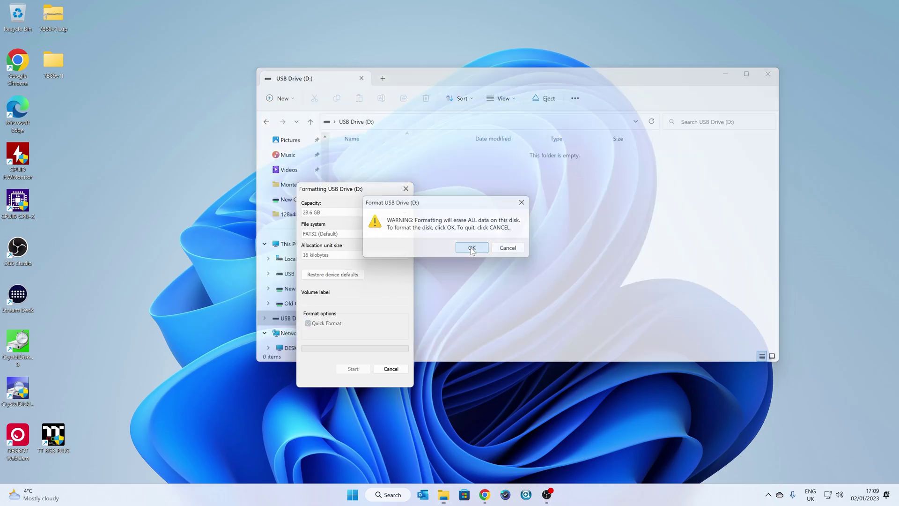
click(534, 330)
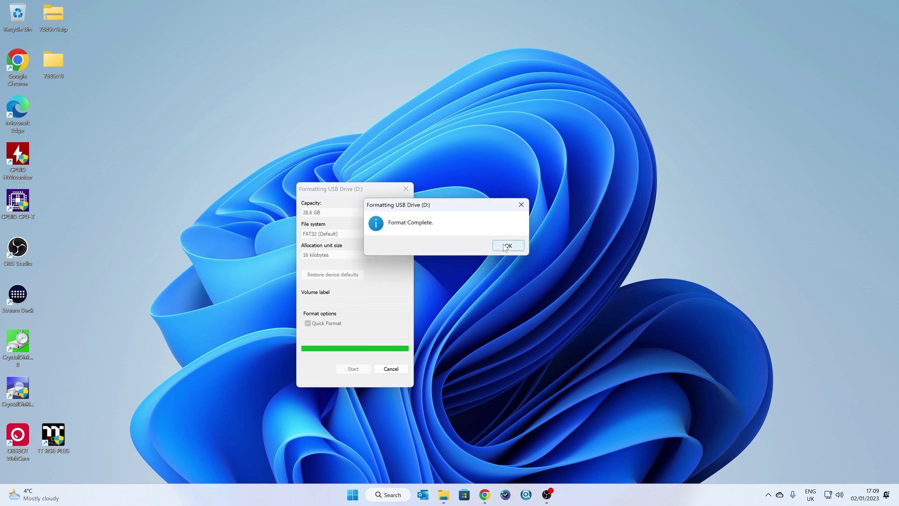
click(506, 246)
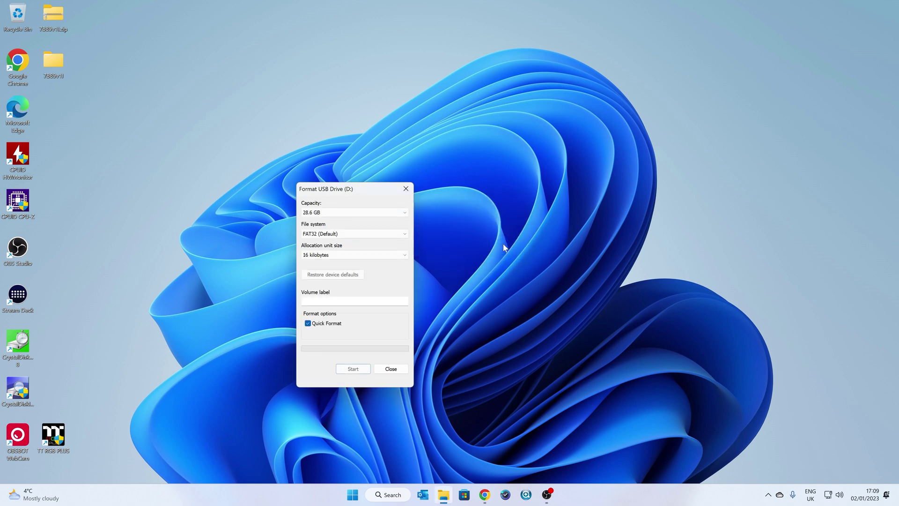
click(406, 190)
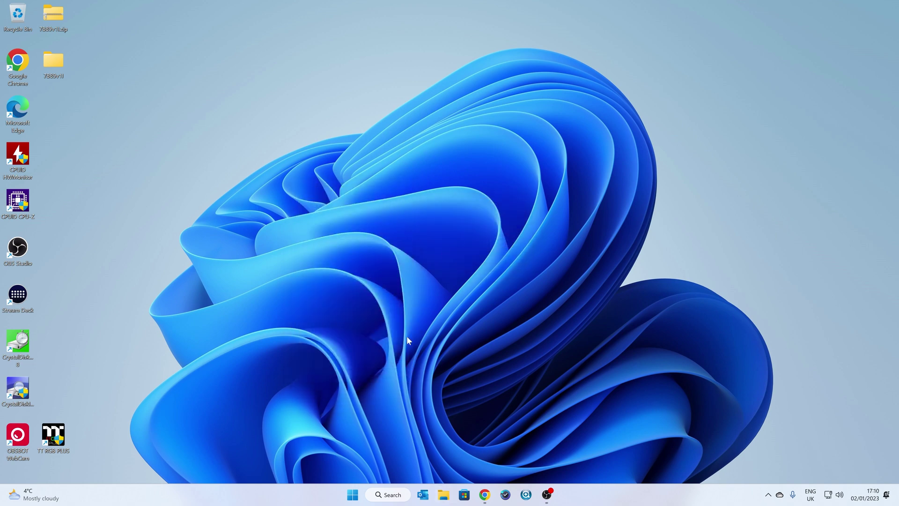
- Copy msi.rom from the nested 7B89v1I folder into the root of USB Drive (D:), and close the folder window
double_click(53, 62)
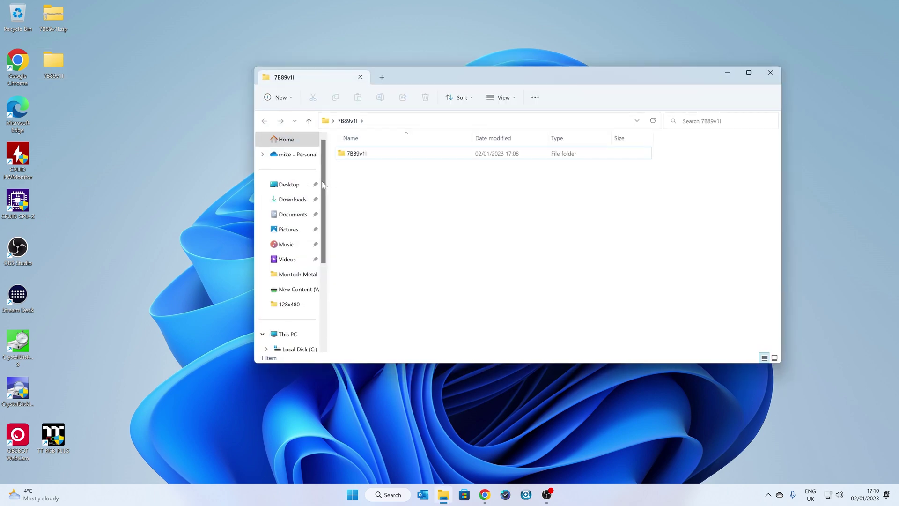
click(353, 170)
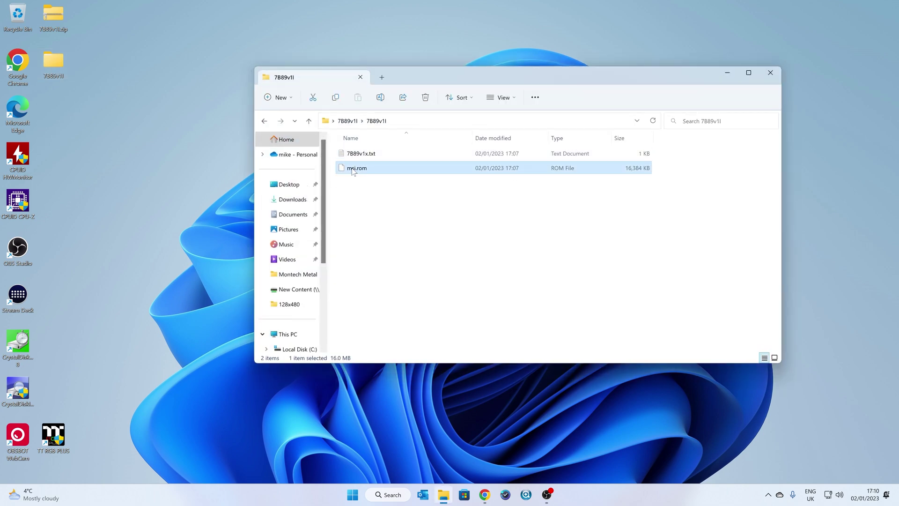
right_click(353, 171)
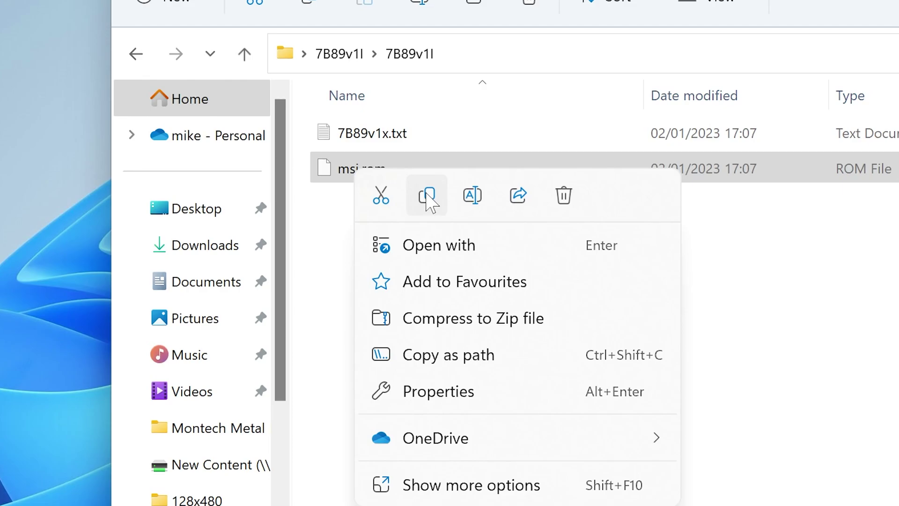
click(384, 179)
scroll(194, 505, down, 3)
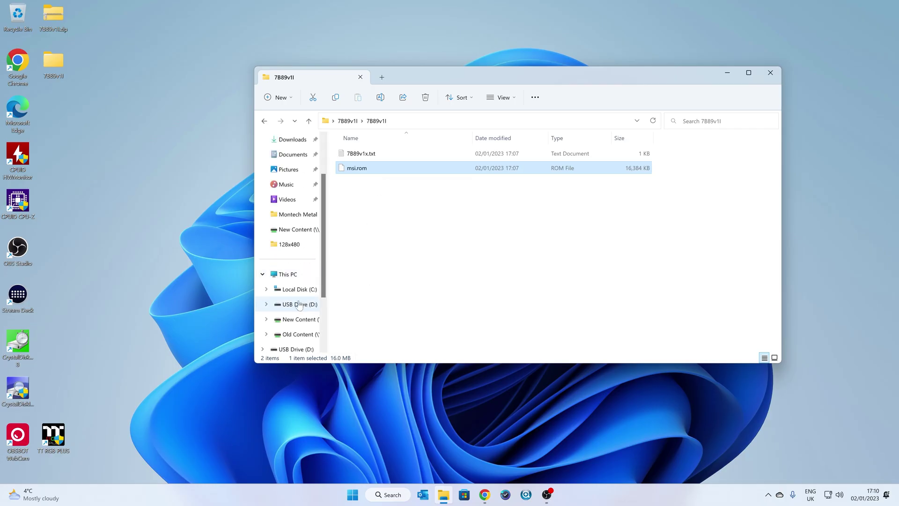
click(288, 350)
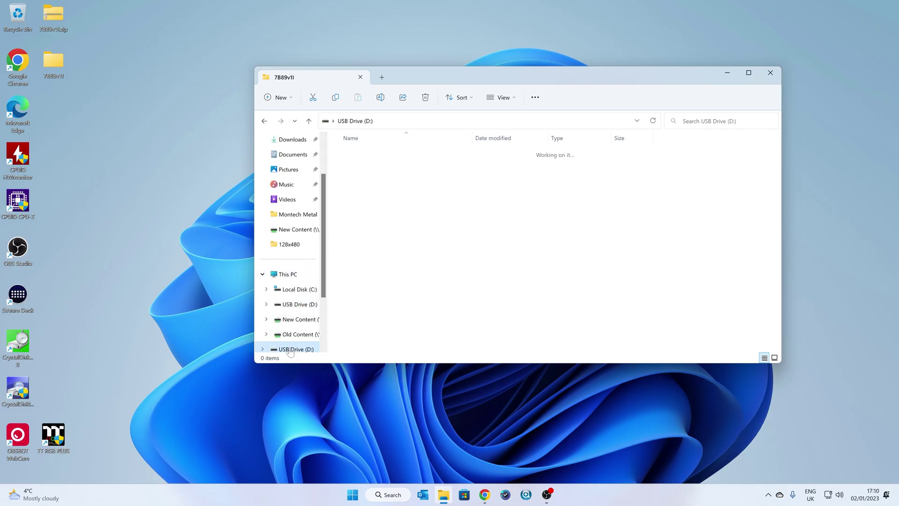
right_click(388, 192)
click(400, 201)
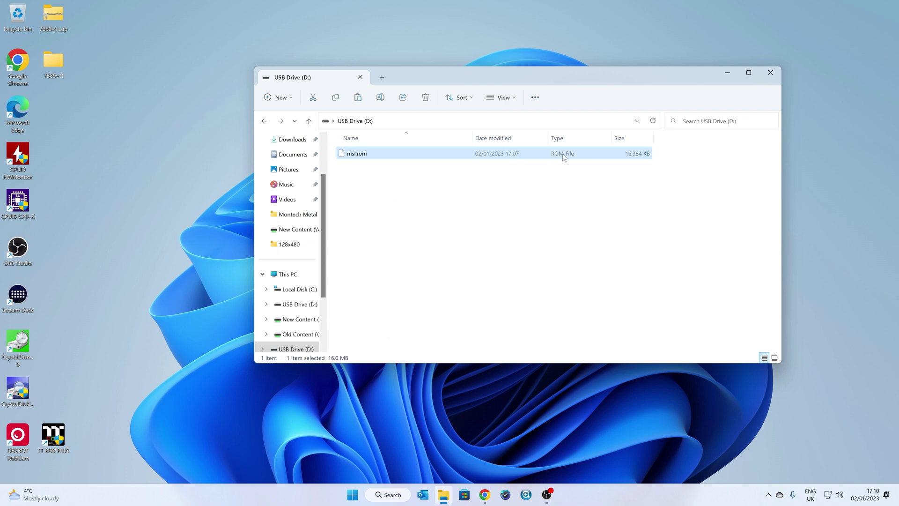
click(770, 74)
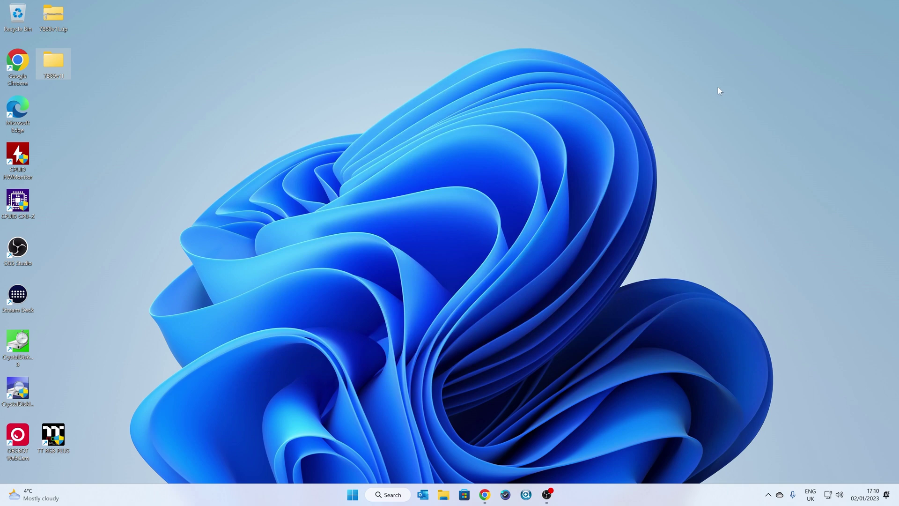